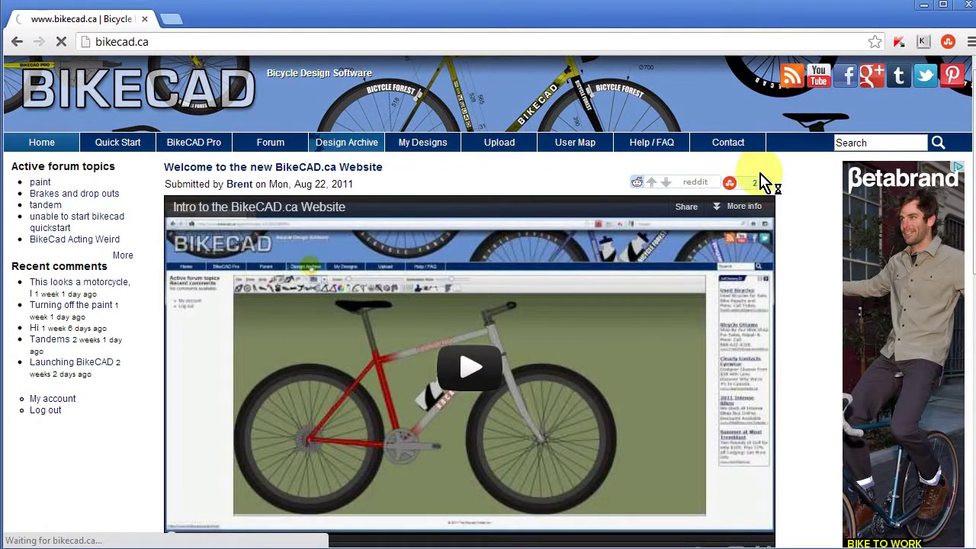
- Scroll down the Design Archive and review the manufacturing, frame material and model year filter choices
{"action": "scroll", "coordinate": [965, 175], "scroll_direction": "down", "scroll_amount": 2}
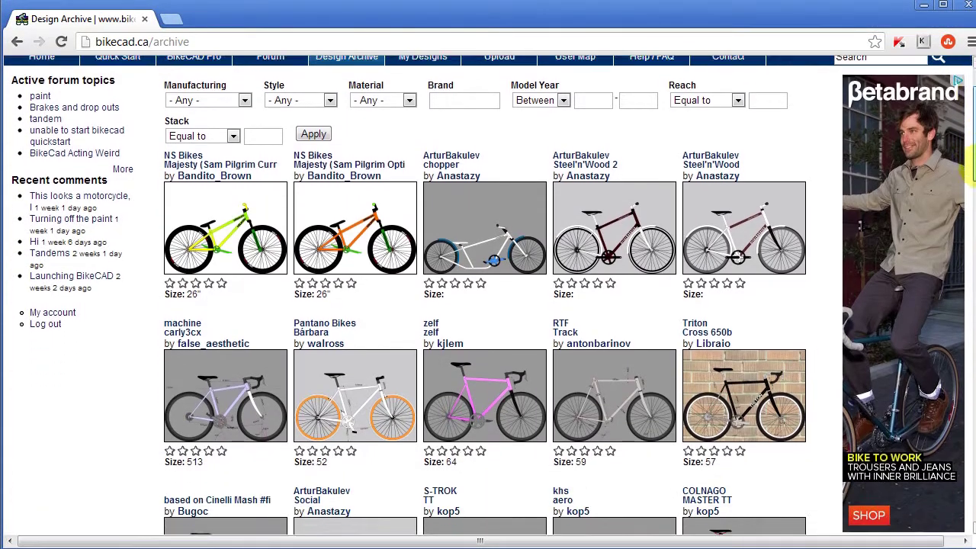
{"action": "left_click_drag", "start_coordinate": [967, 160], "coordinate": [967, 61]}
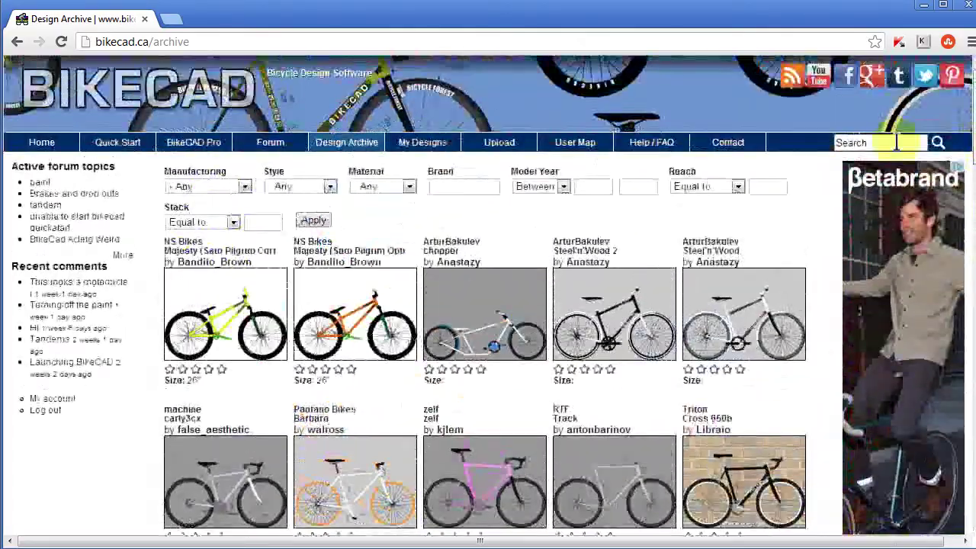
{"action": "left_click", "coordinate": [244, 186]}
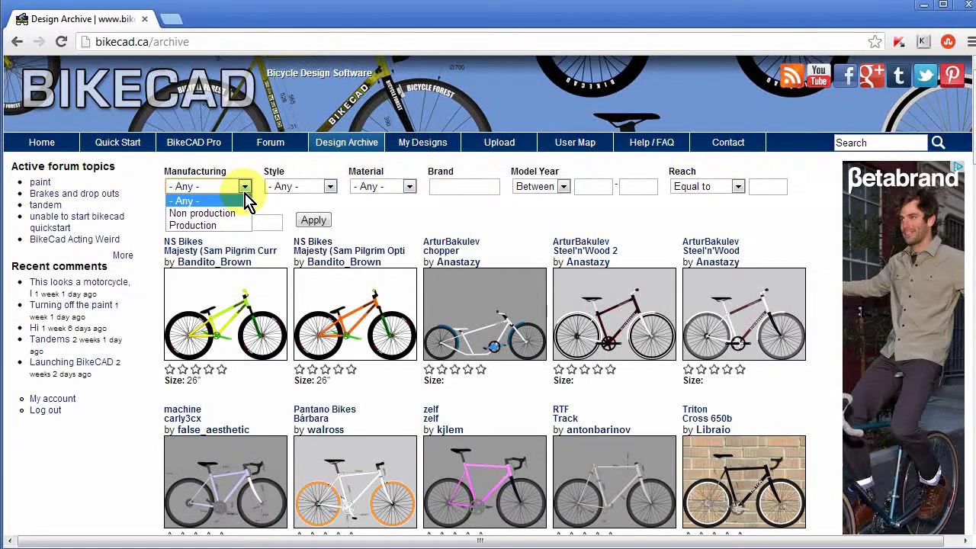
{"action": "left_click", "coordinate": [409, 187]}
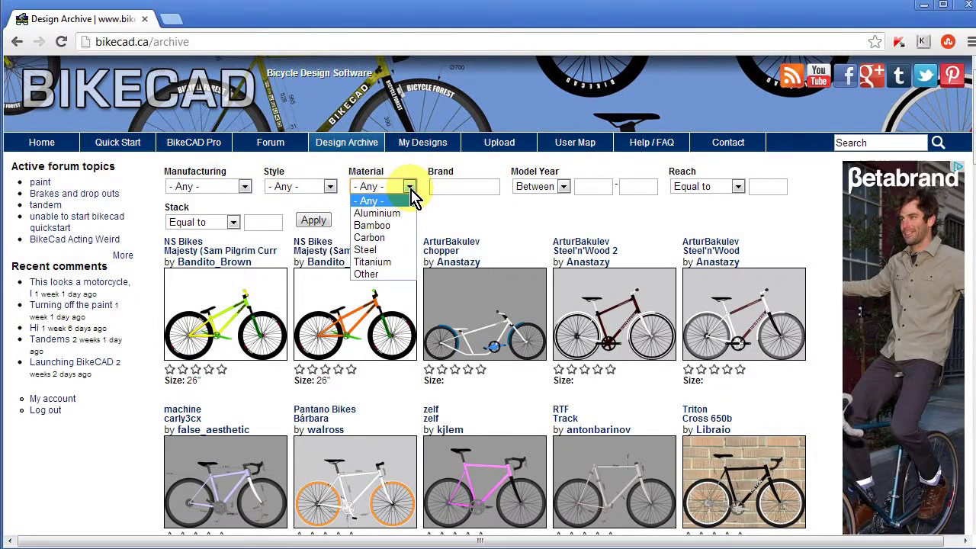
{"action": "left_click", "coordinate": [564, 191]}
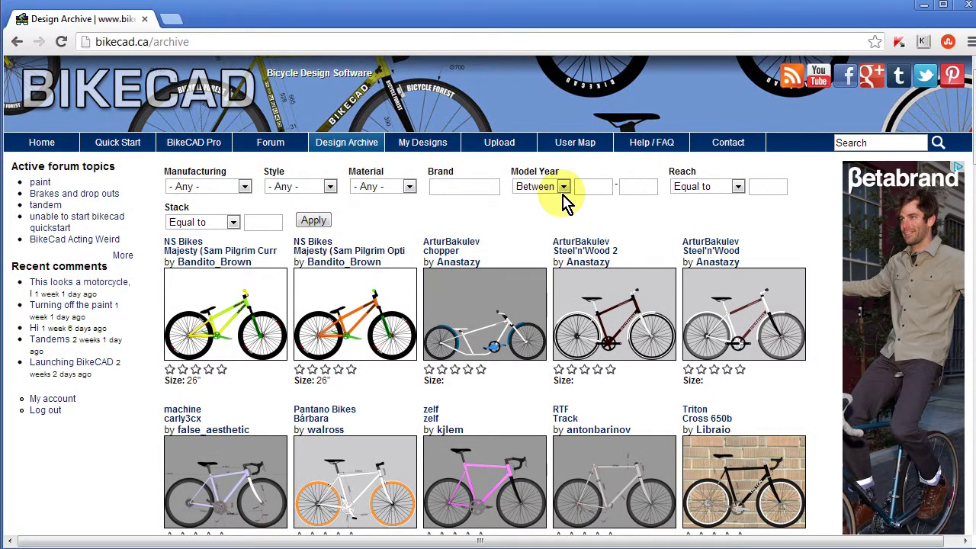
{"action": "left_click", "coordinate": [564, 187]}
{"action": "left_click", "coordinate": [374, 213]}
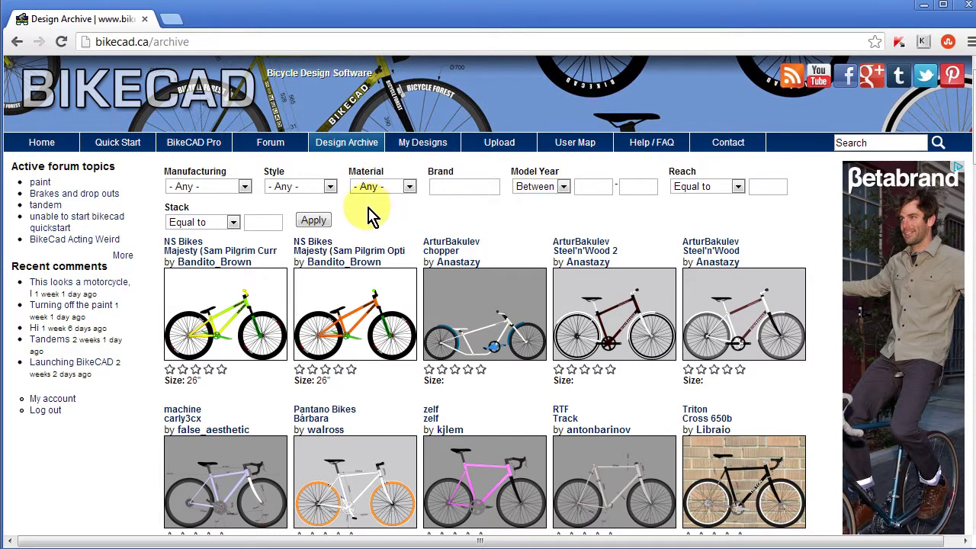
- Filter the archive to Cargo-style bikes
{"action": "left_click", "coordinate": [330, 189]}
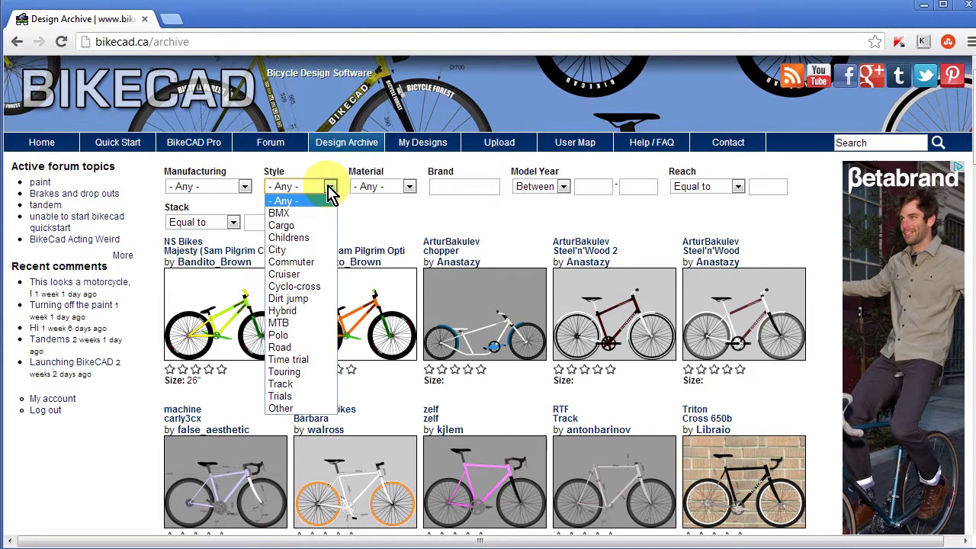
{"action": "left_click", "coordinate": [300, 226]}
{"action": "left_click", "coordinate": [311, 221]}
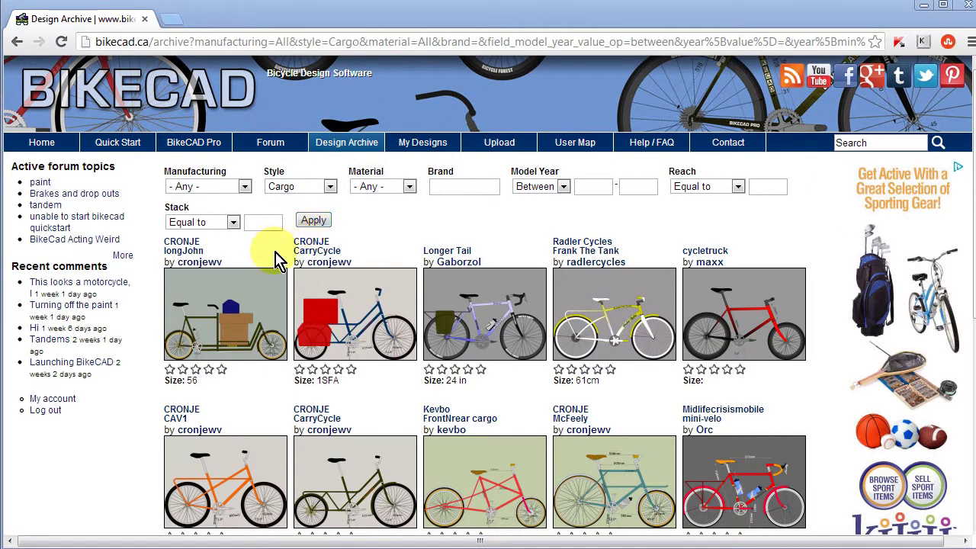
- Open the designer's profile and go to the CRONJE open (2012) design page
{"action": "left_click", "coordinate": [195, 268]}
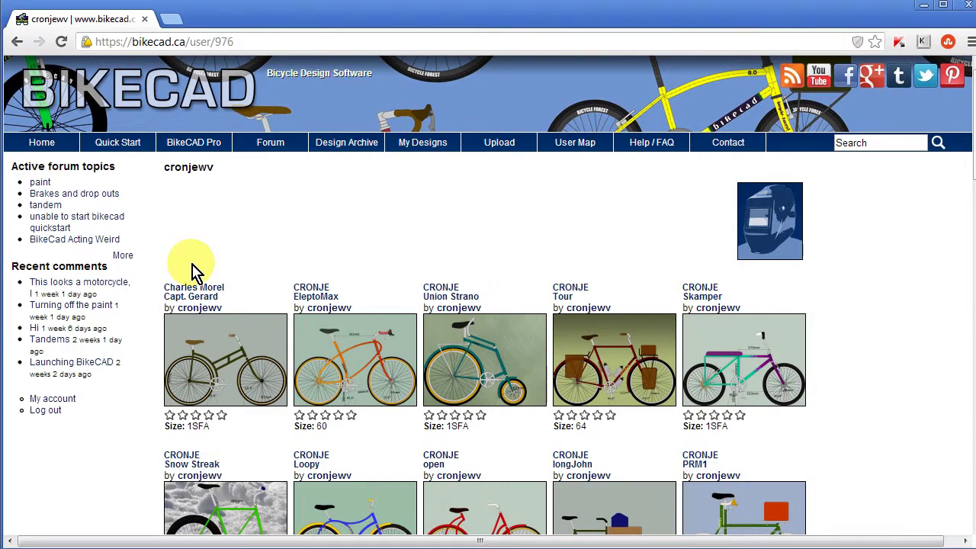
{"action": "left_click_drag", "start_coordinate": [971, 157], "coordinate": [963, 192]}
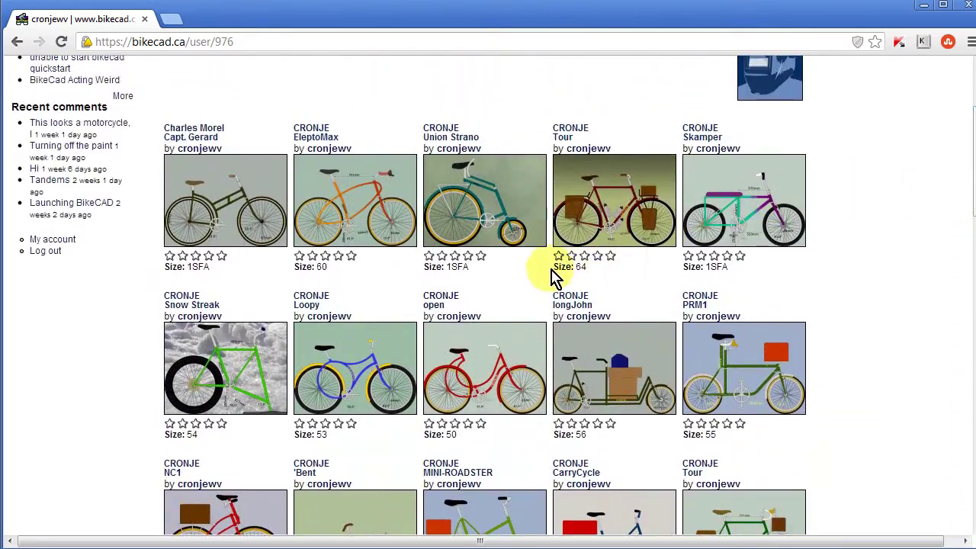
{"action": "left_click", "coordinate": [478, 357]}
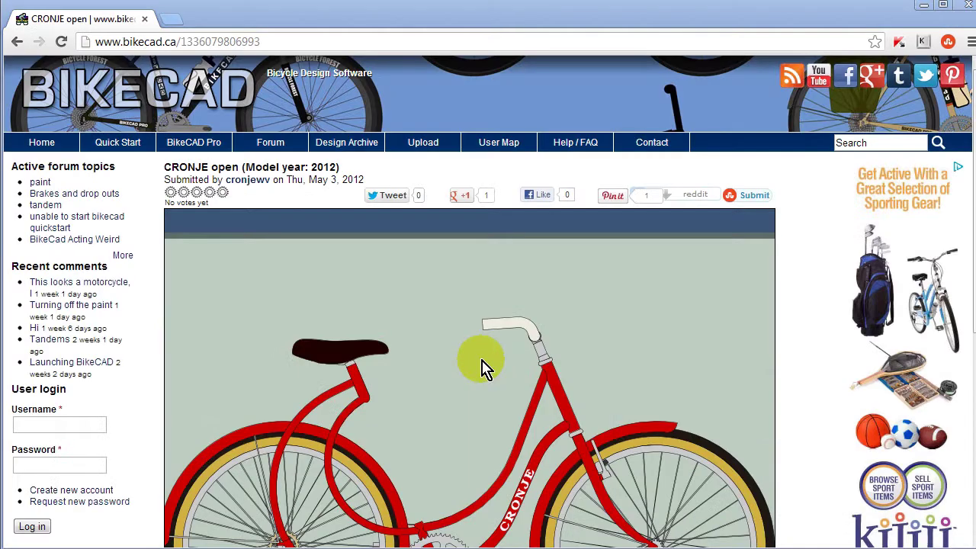
- Check the Download BCAD file link options, then select the CRONJE open page's web address
{"action": "scroll", "coordinate": [486, 370], "scroll_direction": "down", "scroll_amount": 2}
{"action": "scroll", "coordinate": [483, 367], "scroll_direction": "down", "scroll_amount": 2}
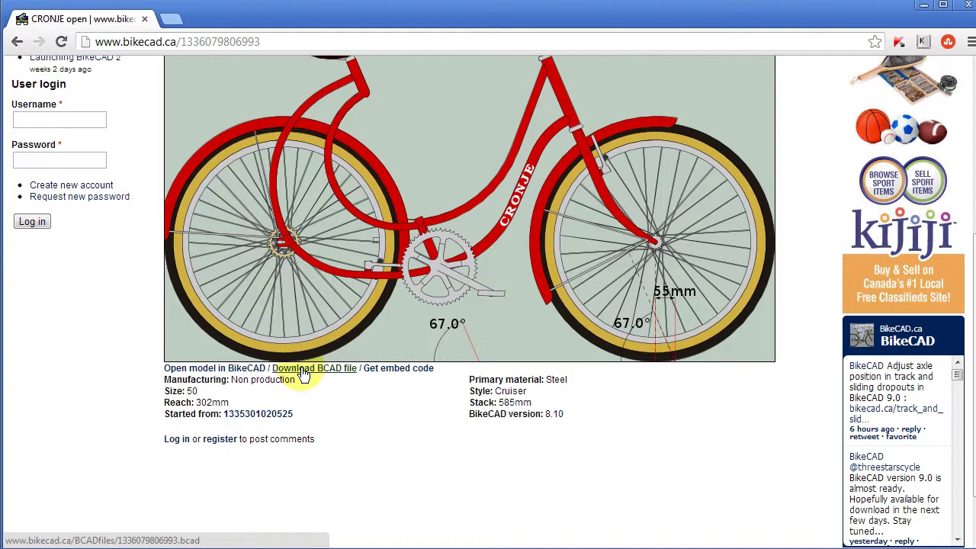
{"action": "right_click", "coordinate": [303, 374]}
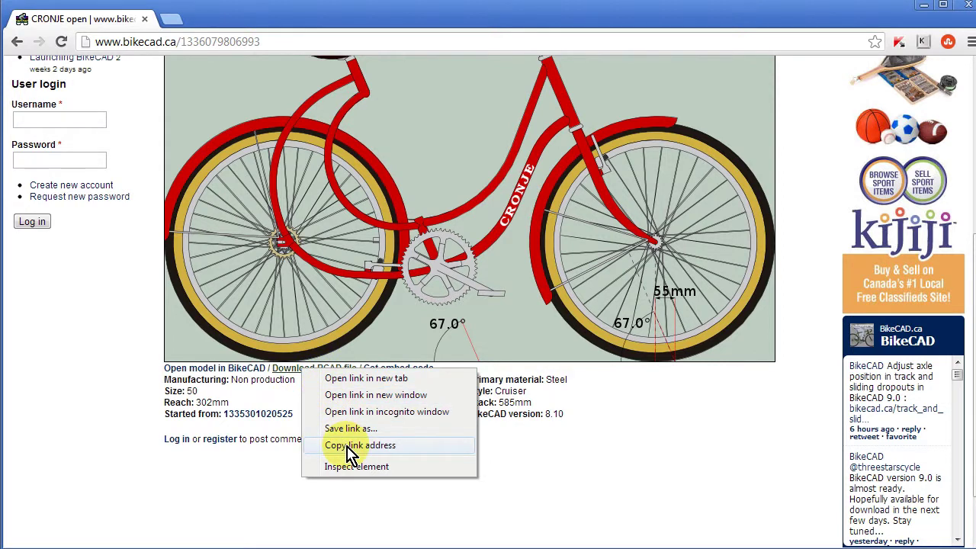
{"action": "left_click", "coordinate": [654, 420]}
{"action": "scroll", "coordinate": [658, 429], "scroll_direction": "up", "scroll_amount": 5}
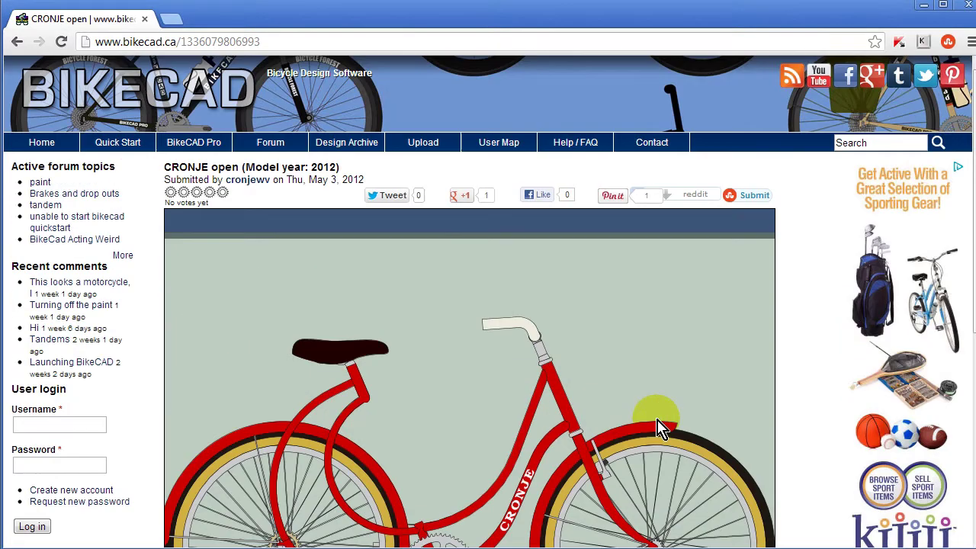
{"action": "left_click", "coordinate": [279, 42]}
{"action": "key", "text": "ctrl+c"}
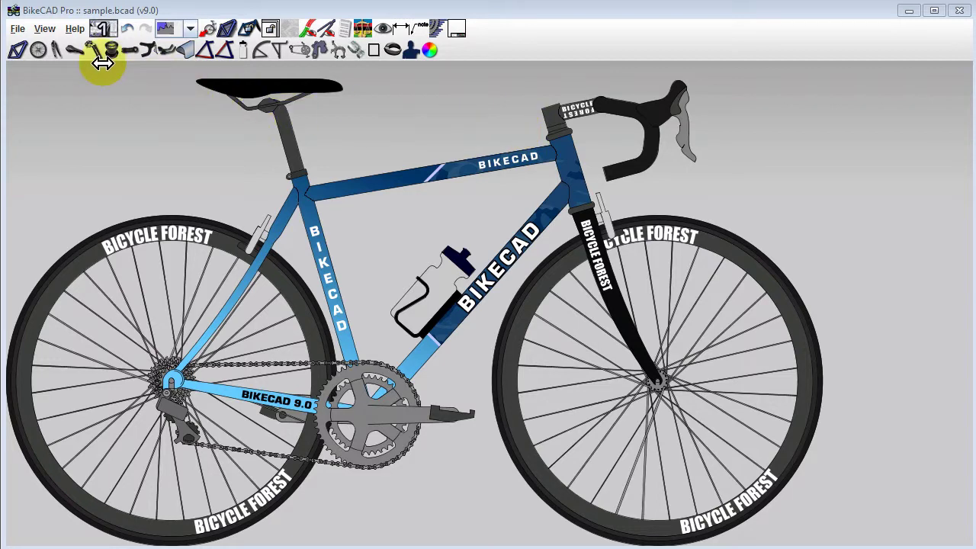
- Load the red CRONJE cruiser into BikeCAD Pro from the pasted web address
{"action": "left_click", "coordinate": [19, 29]}
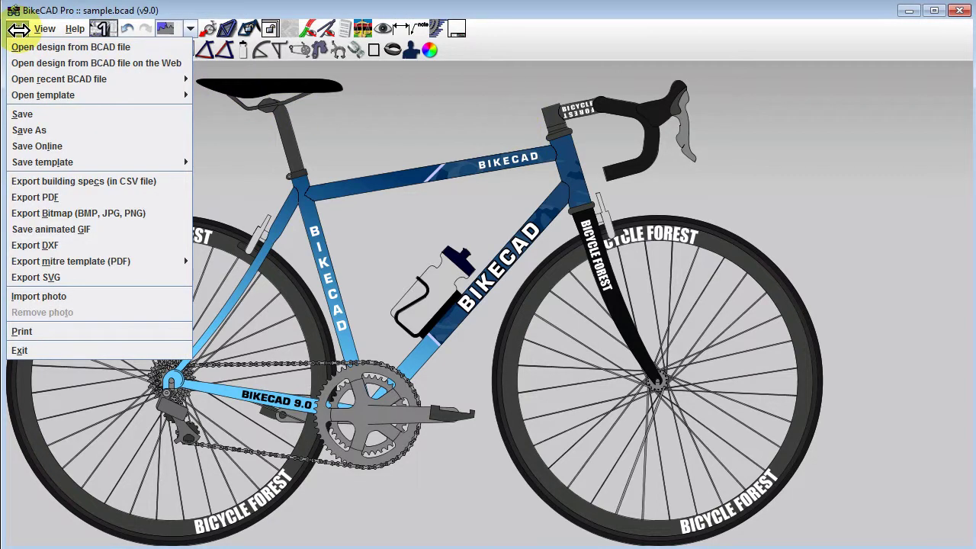
{"action": "left_click", "coordinate": [31, 63]}
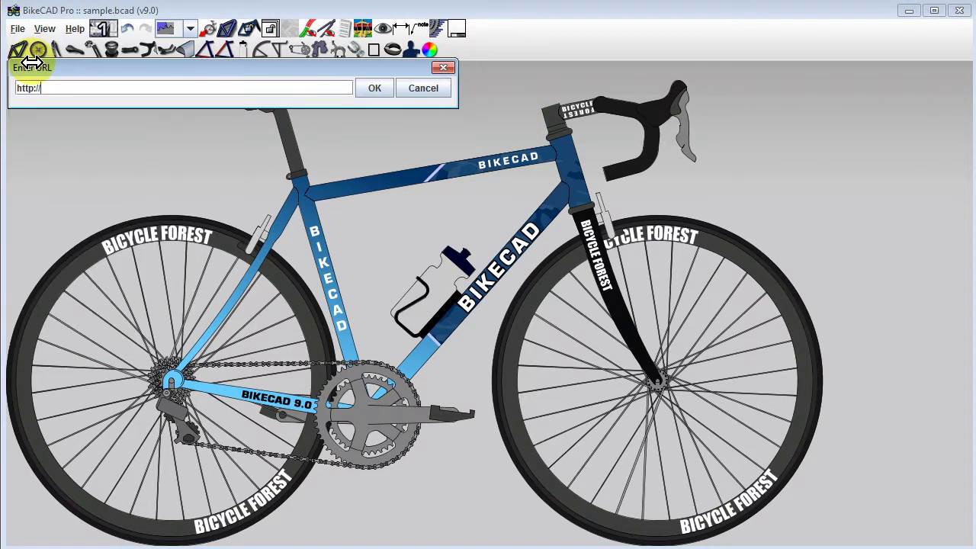
{"action": "left_click", "coordinate": [13, 85]}
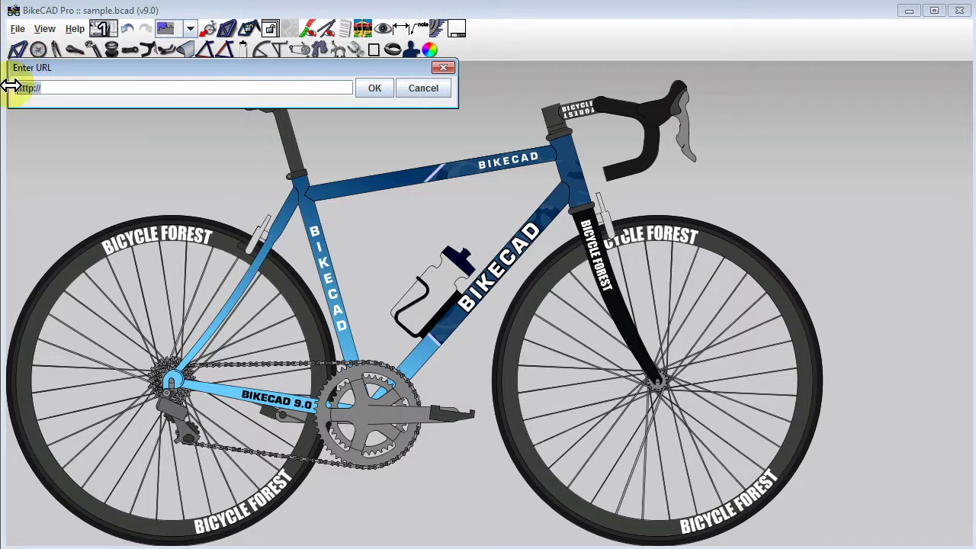
{"action": "key", "text": "ctrl+v"}
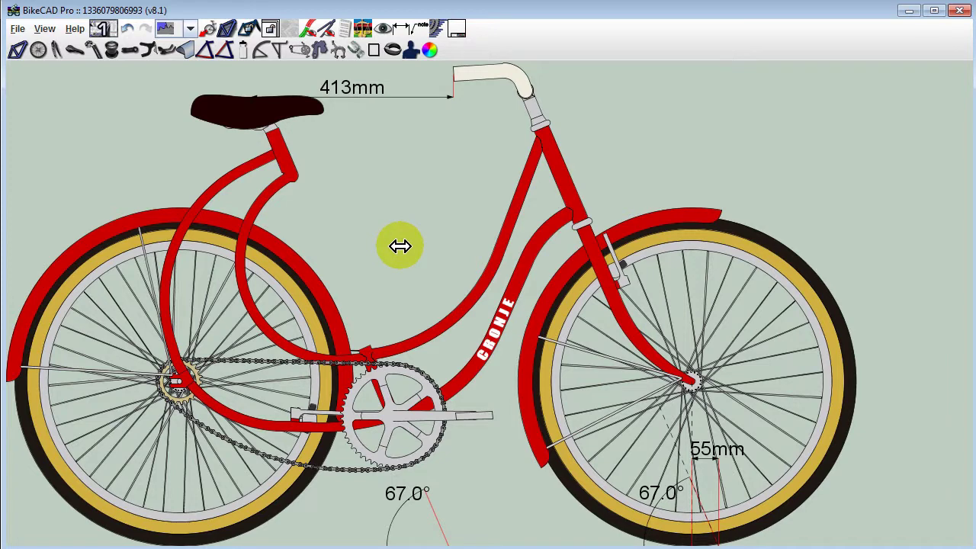
{"action": "scroll", "coordinate": [401, 246], "scroll_direction": "down", "scroll_amount": 2}
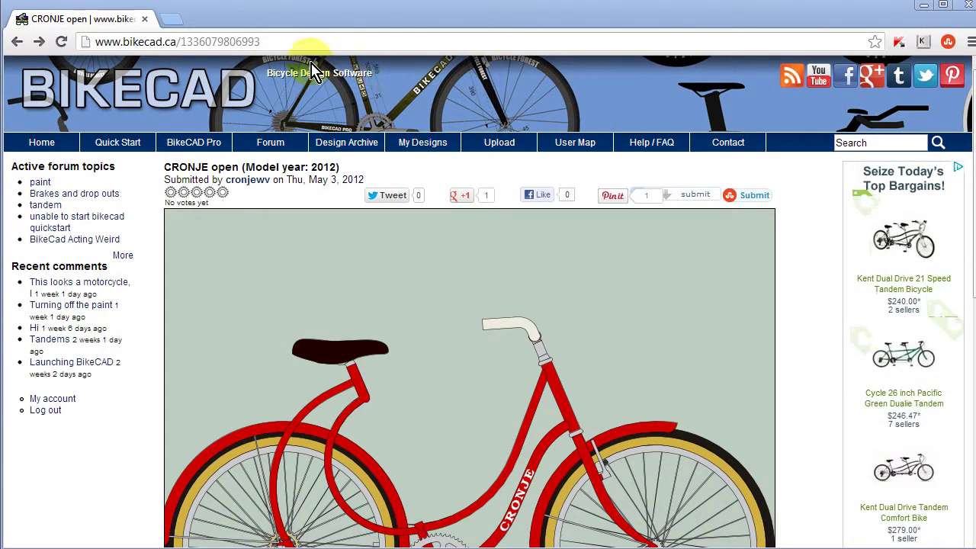
- Replace the design number with 'bikecad_pro_lkey' to open the Pro Key page, and select the online saving key
{"action": "left_click", "coordinate": [183, 41]}
{"action": "left_click_drag", "start_coordinate": [189, 41], "coordinate": [325, 38]}
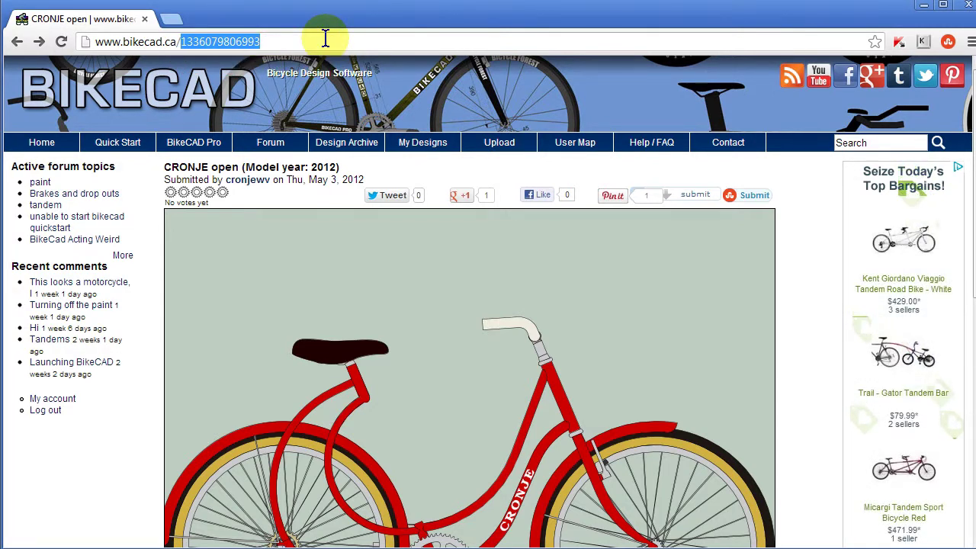
{"action": "type", "text": "bike"}
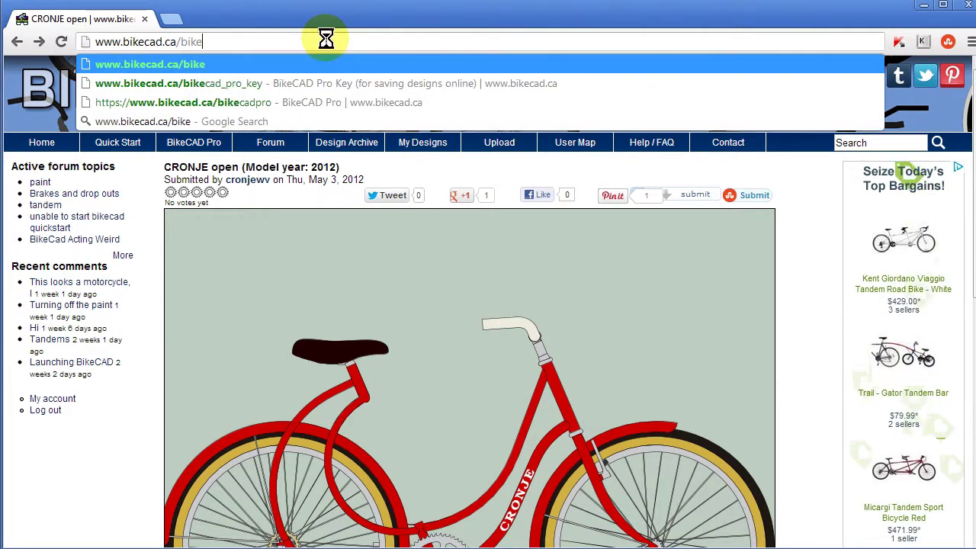
{"action": "type", "text": "cad_pro_lkey"}
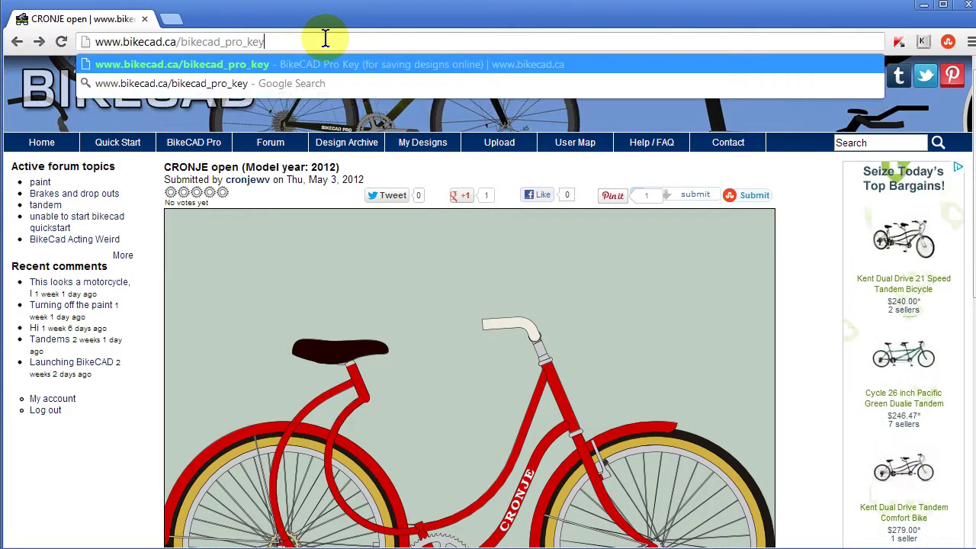
{"action": "key", "text": "Return"}
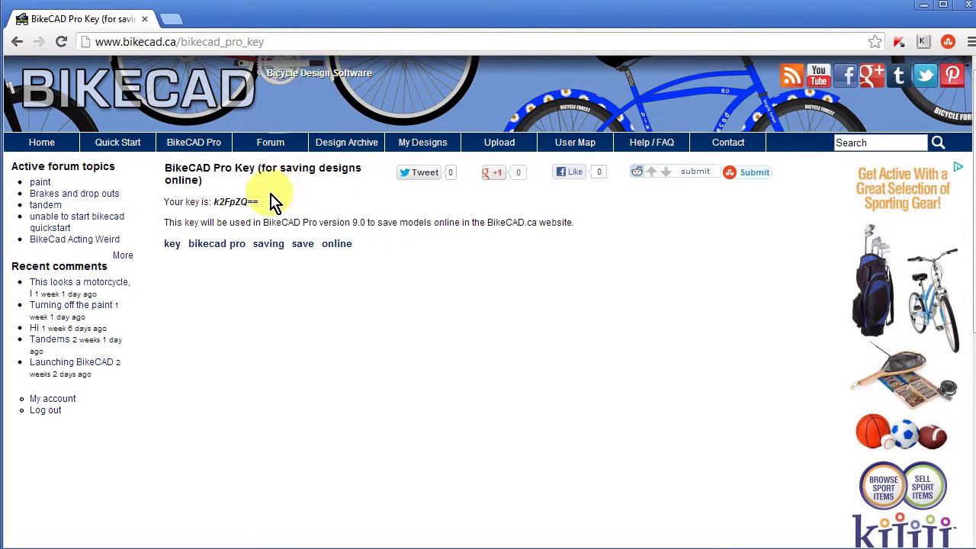
{"action": "left_click_drag", "start_coordinate": [260, 202], "coordinate": [217, 200]}
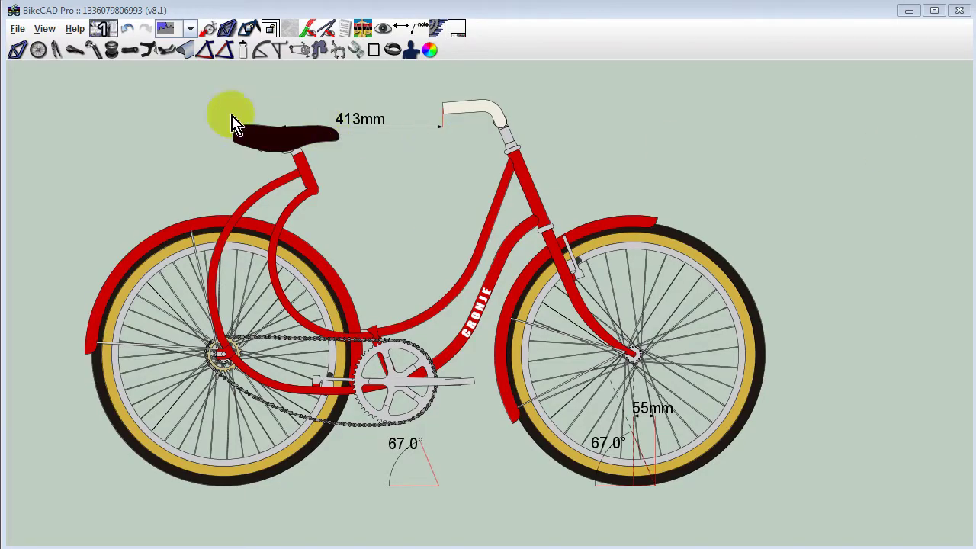
- Save the online saving key in View > Customize settings and acknowledge the restart notice
{"action": "left_click", "coordinate": [44, 29]}
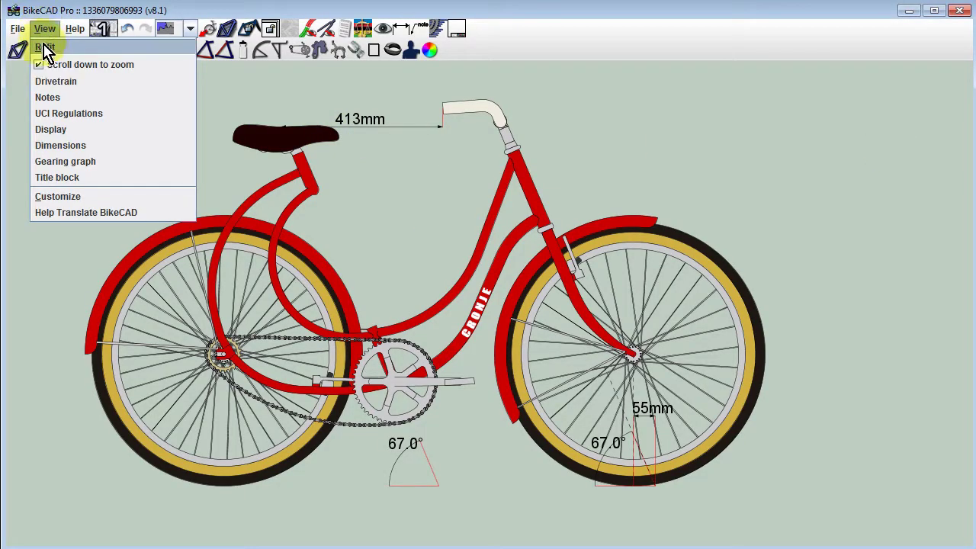
{"action": "left_click", "coordinate": [65, 199]}
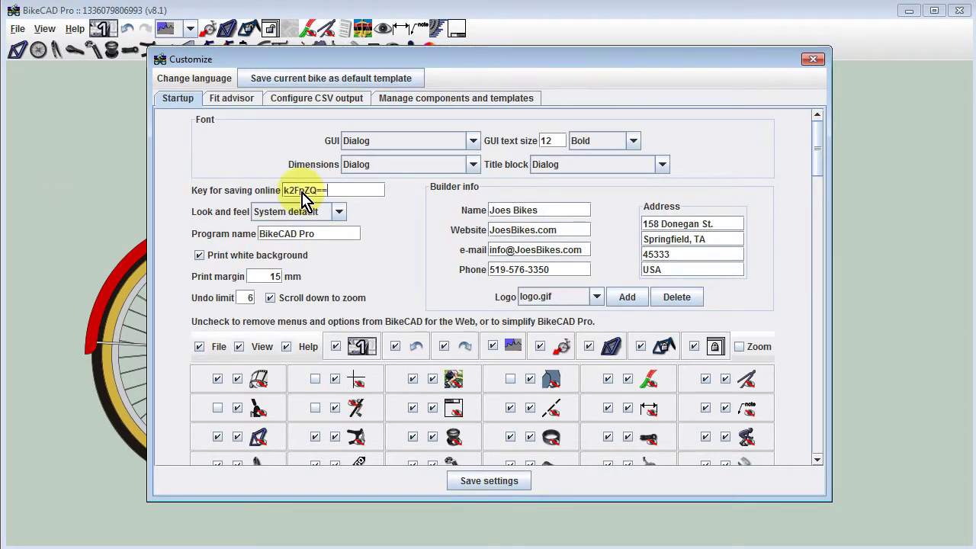
{"action": "left_click", "coordinate": [488, 482]}
{"action": "left_click", "coordinate": [491, 296]}
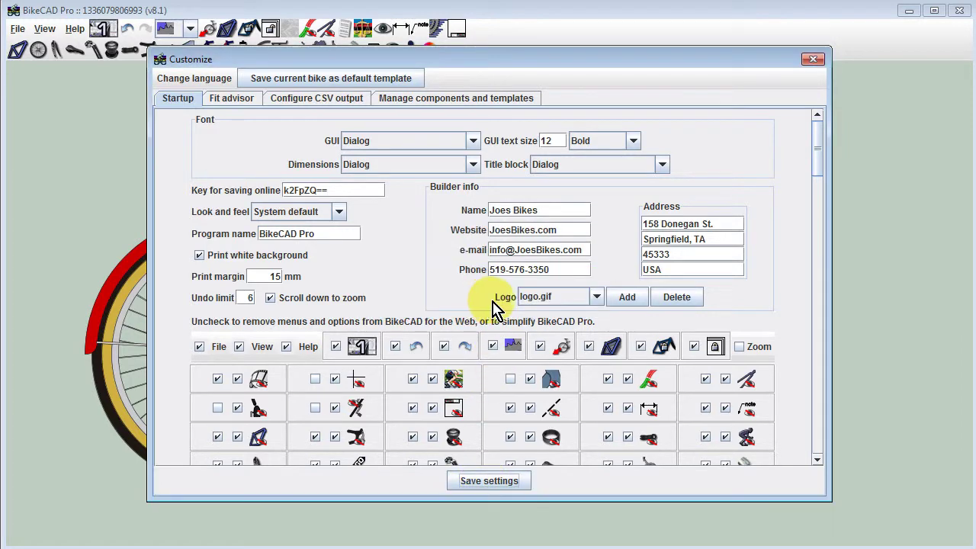
{"action": "left_click", "coordinate": [814, 60]}
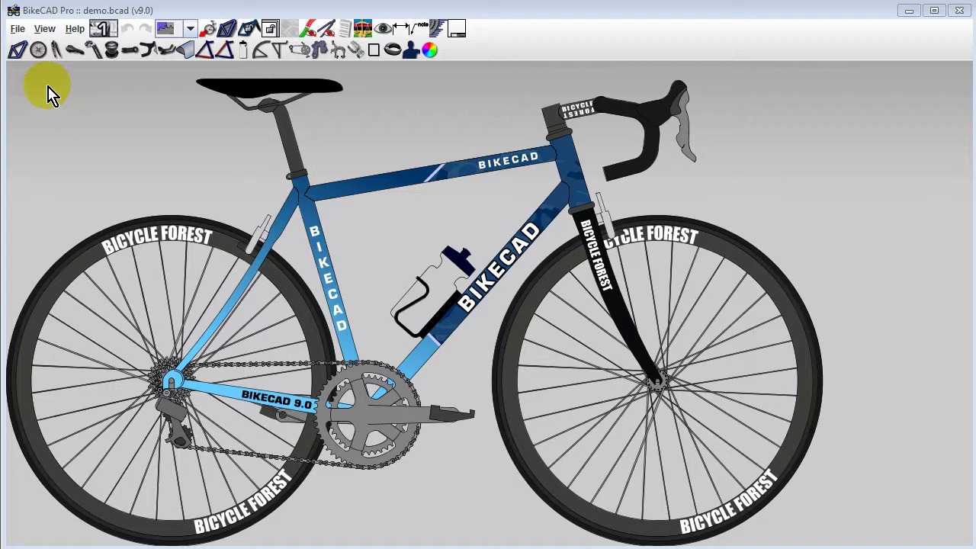
- Submit the demo bike online with Style Road and primary material Steel
{"action": "left_click", "coordinate": [17, 31]}
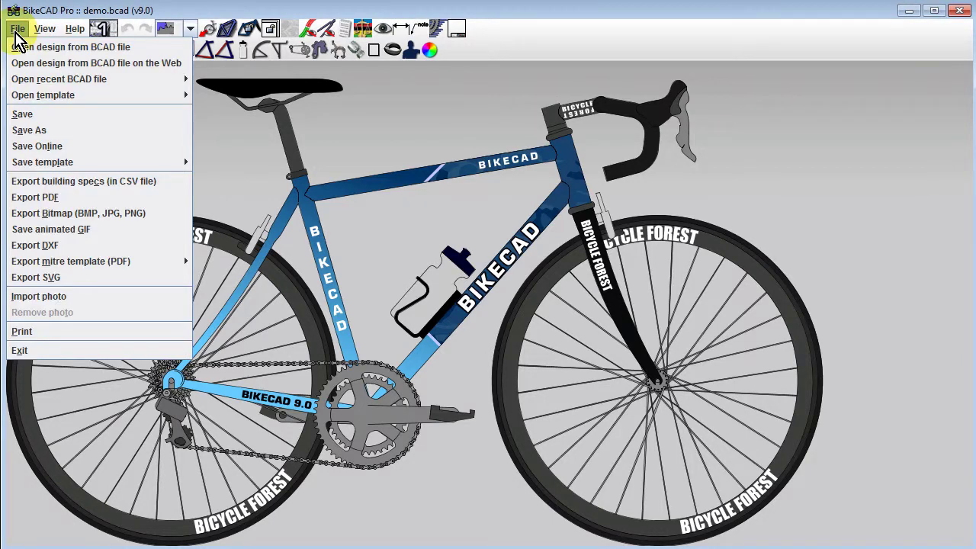
{"action": "left_click", "coordinate": [36, 147]}
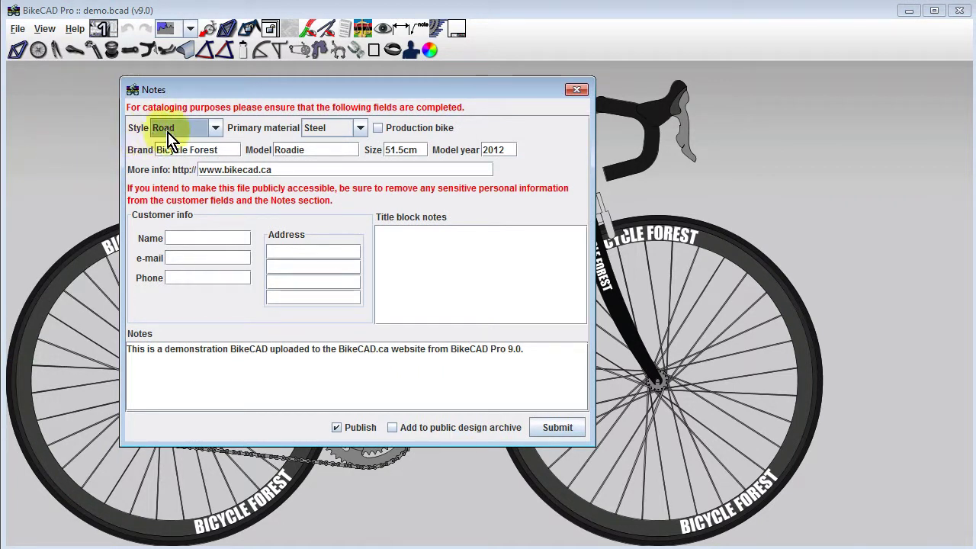
{"action": "left_click", "coordinate": [216, 130]}
{"action": "left_click", "coordinate": [217, 130]}
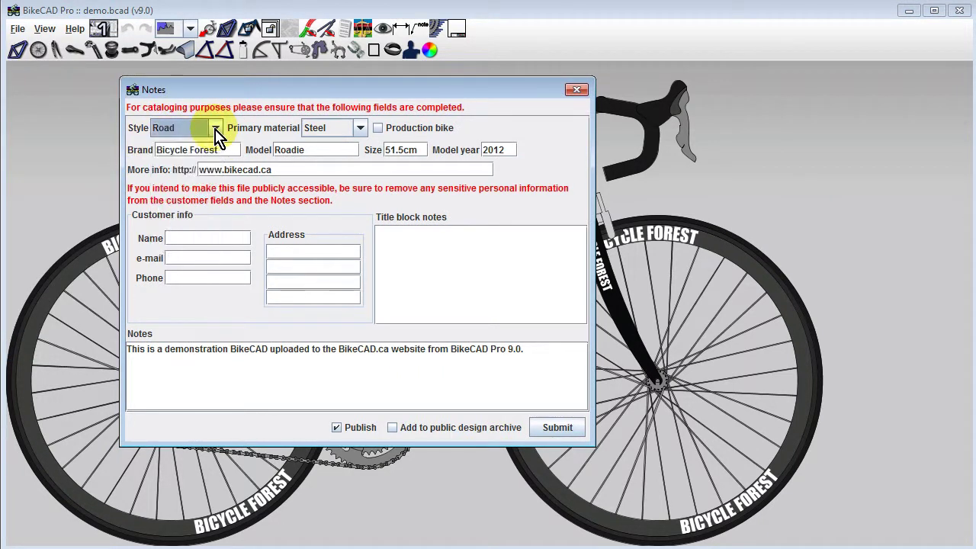
{"action": "left_click", "coordinate": [360, 130]}
{"action": "left_click", "coordinate": [362, 129]}
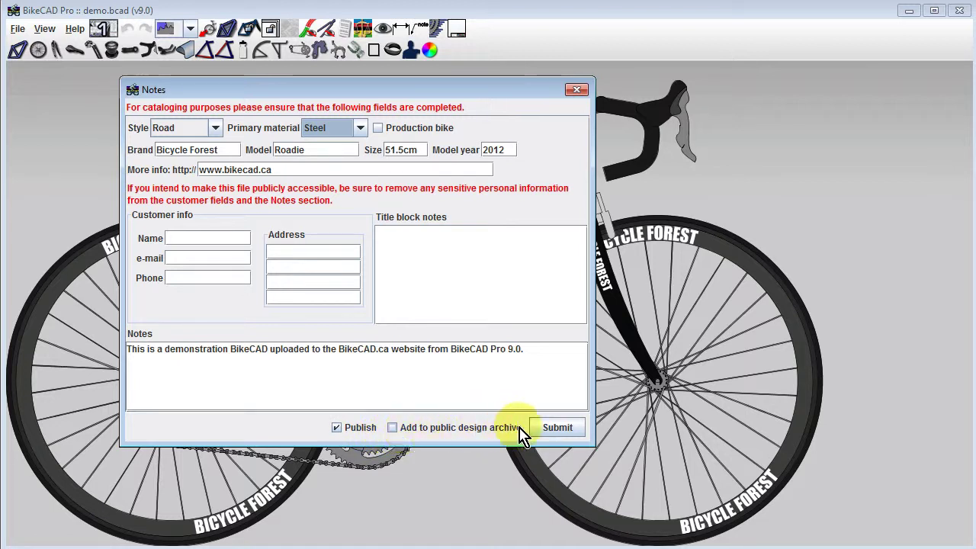
{"action": "left_click", "coordinate": [546, 427]}
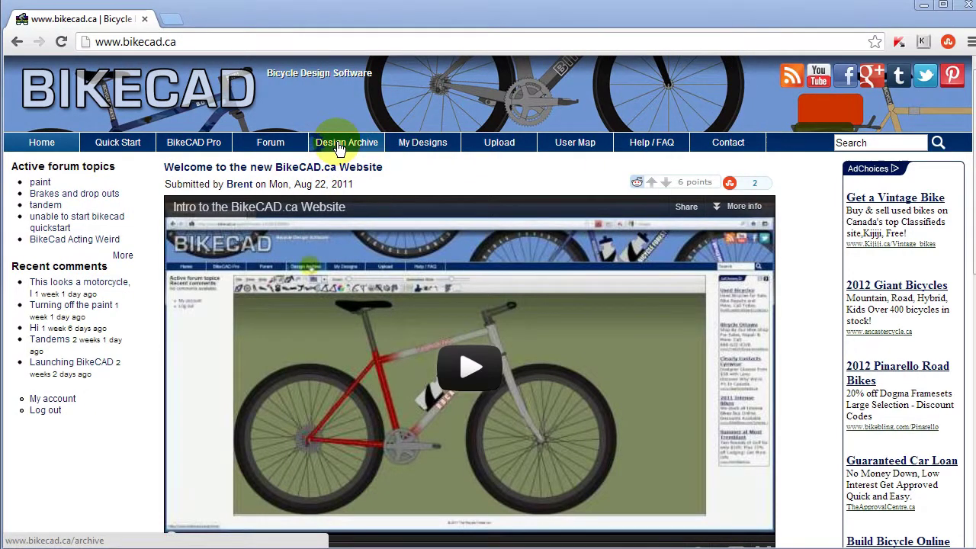
- Open the Bicycle Forest Roadie page from My Designs and select its web address
{"action": "left_click", "coordinate": [340, 148]}
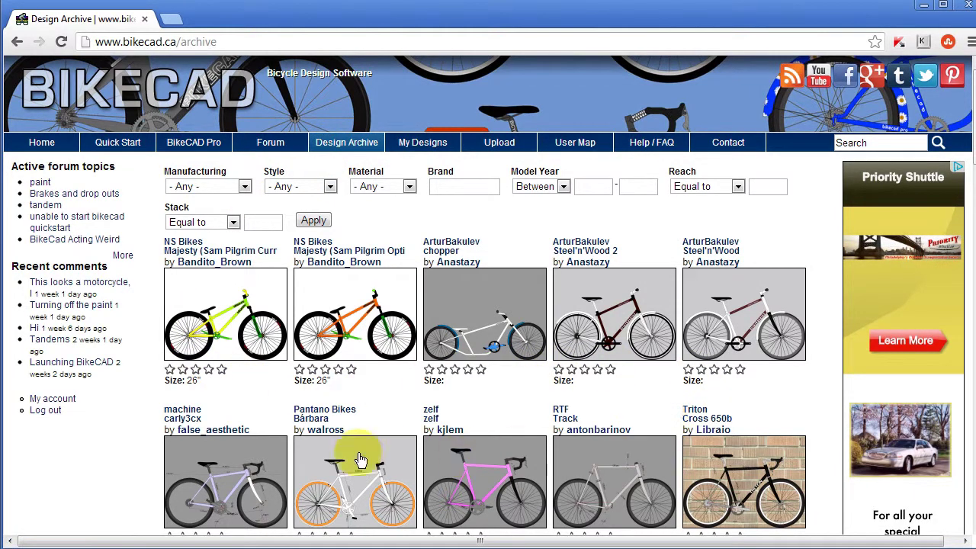
{"action": "left_click", "coordinate": [425, 145]}
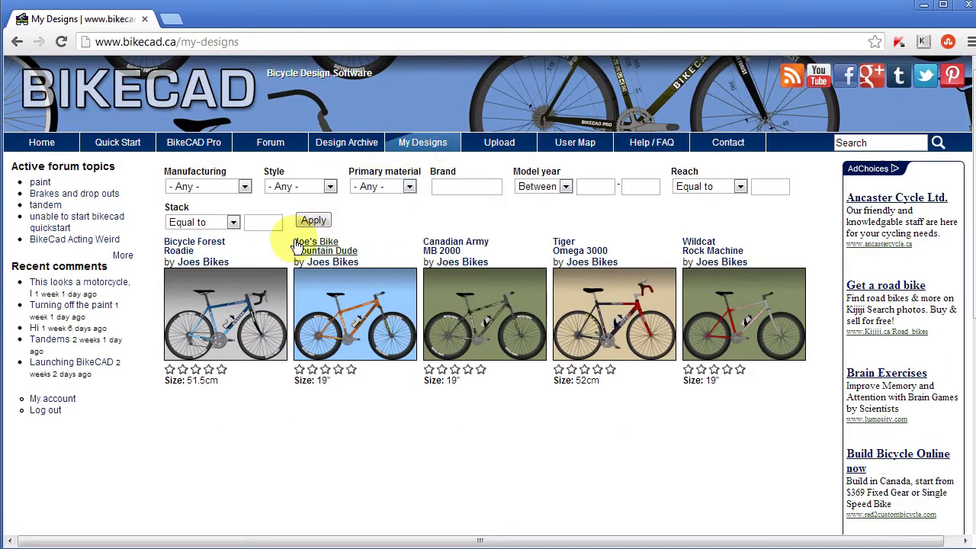
{"action": "left_click", "coordinate": [219, 301]}
{"action": "scroll", "coordinate": [218, 309], "scroll_direction": "down", "scroll_amount": 2}
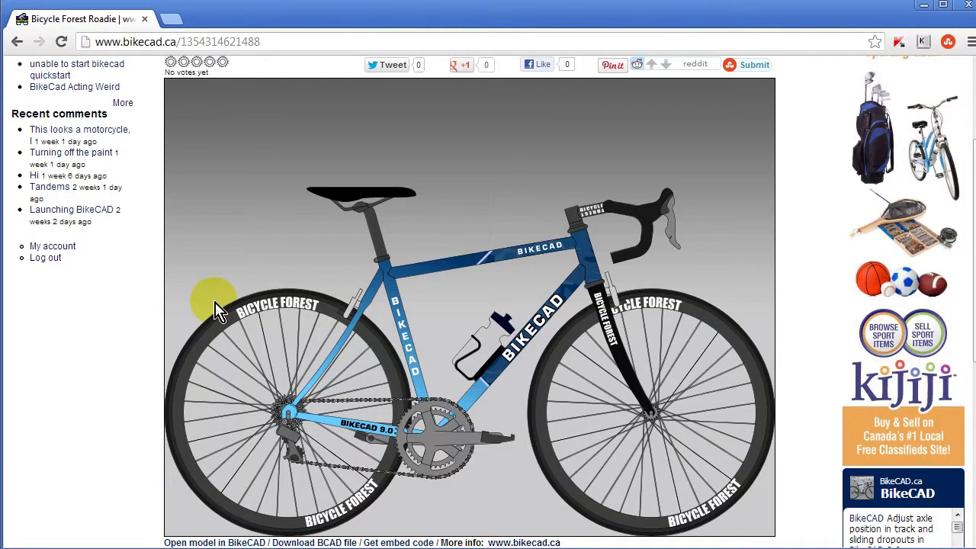
{"action": "scroll", "coordinate": [218, 310], "scroll_direction": "up", "scroll_amount": 2}
{"action": "left_click_drag", "start_coordinate": [258, 41], "coordinate": [72, 44]}
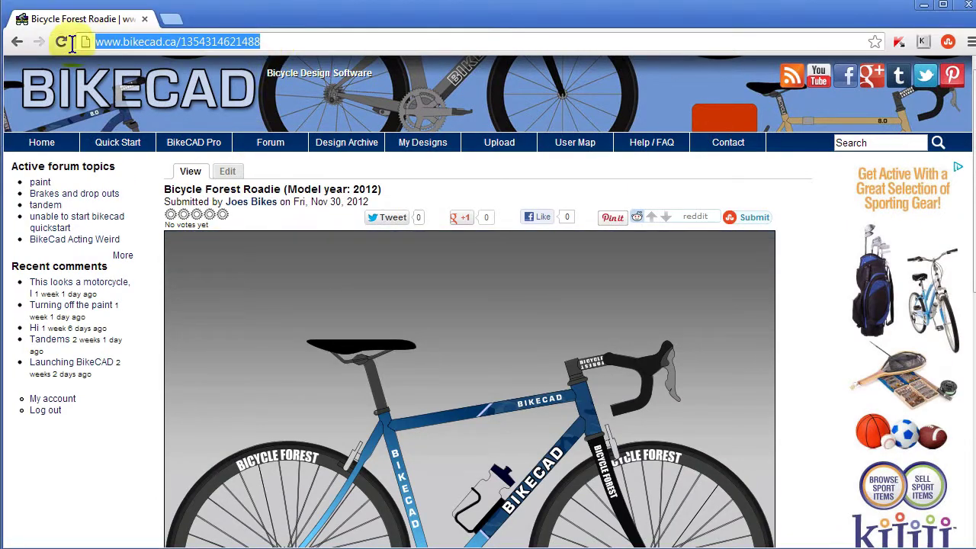